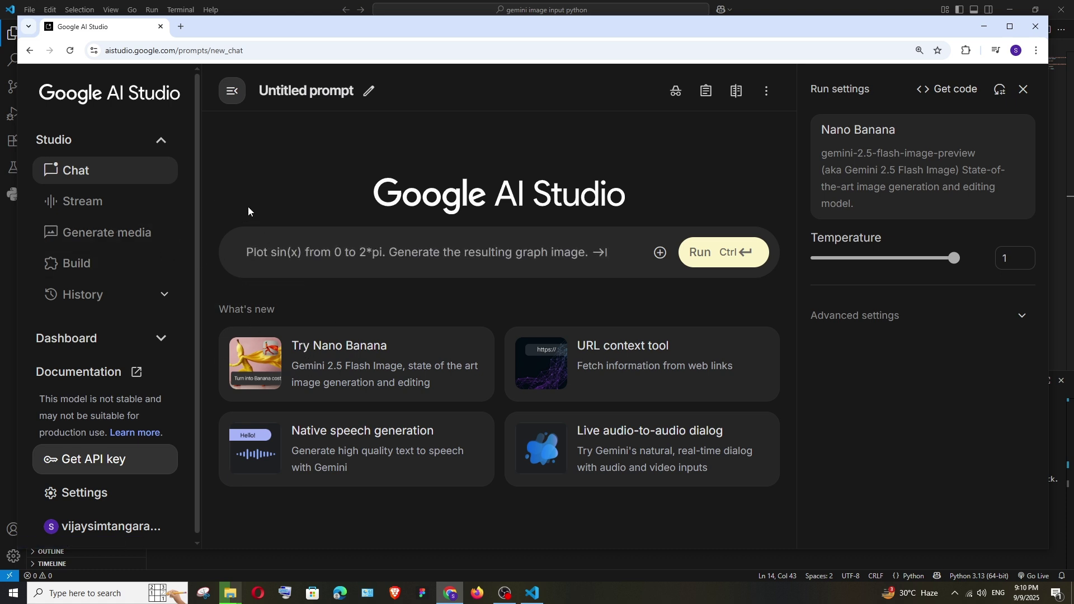
Step: Go to the API keys page, which lists the riceapp project's key on the Free plan
{"action": "left_click", "coordinate": [106, 462]}
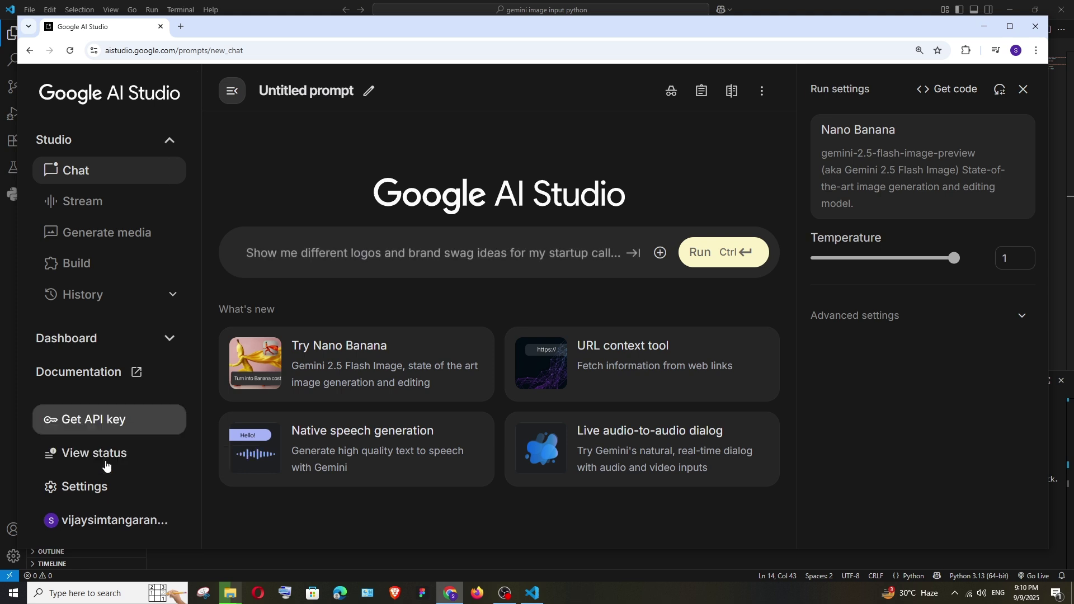
{"action": "scroll", "coordinate": [443, 229], "scroll_direction": "down", "scroll_amount": 3}
{"action": "scroll", "coordinate": [440, 237], "scroll_direction": "down", "scroll_amount": 1}
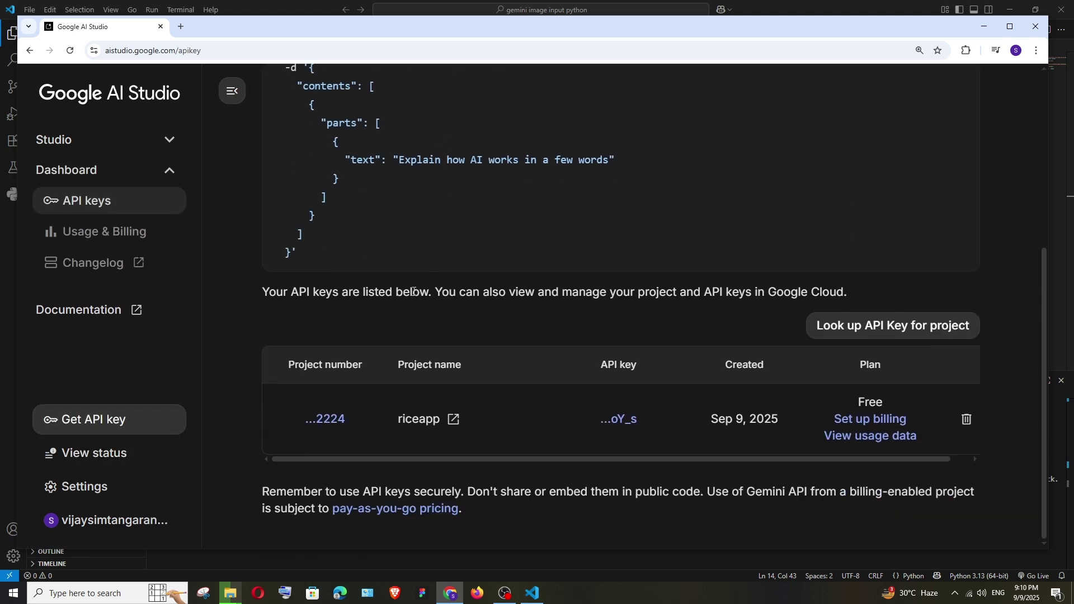
Step: Open riceapp's usage data and check the Time Range, Model and Project filters, keeping 28 days
{"action": "left_click", "coordinate": [850, 436]}
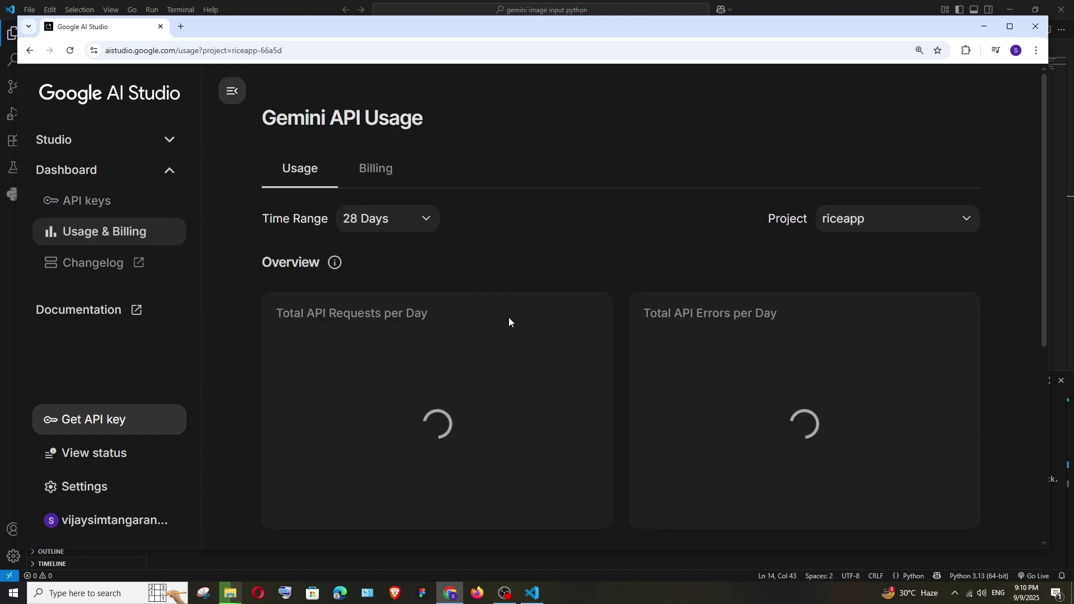
{"action": "left_click", "coordinate": [357, 221]}
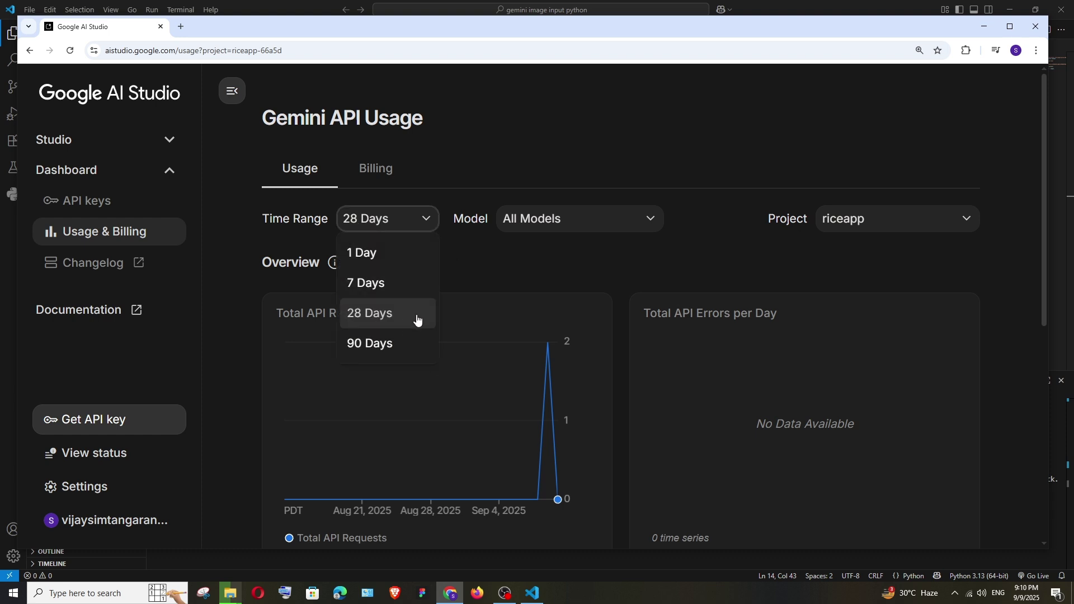
{"action": "left_click", "coordinate": [462, 282]}
{"action": "left_click", "coordinate": [548, 225]}
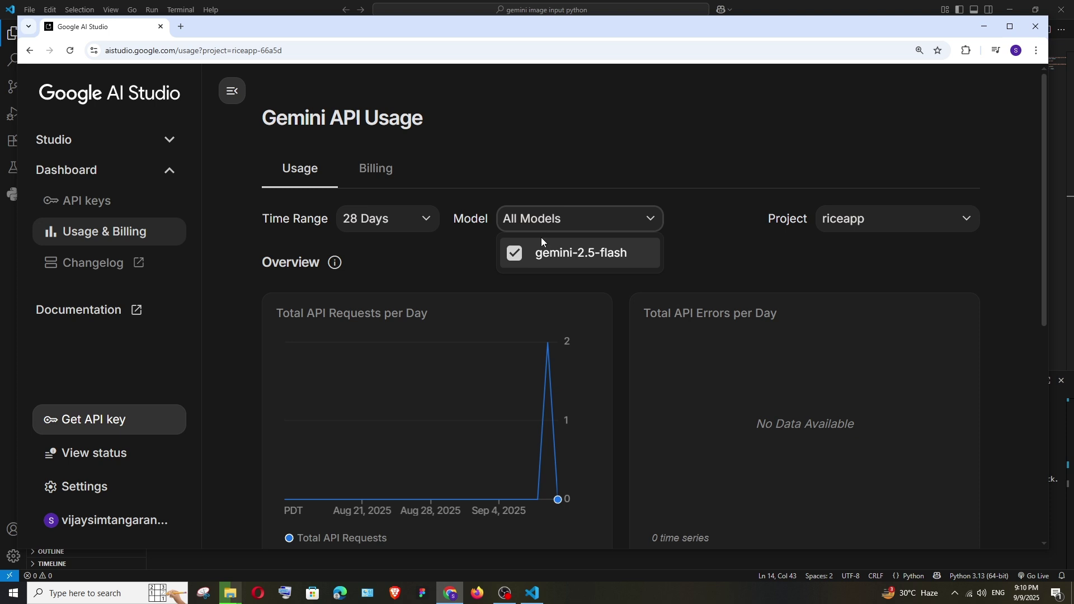
{"action": "left_click", "coordinate": [456, 252]}
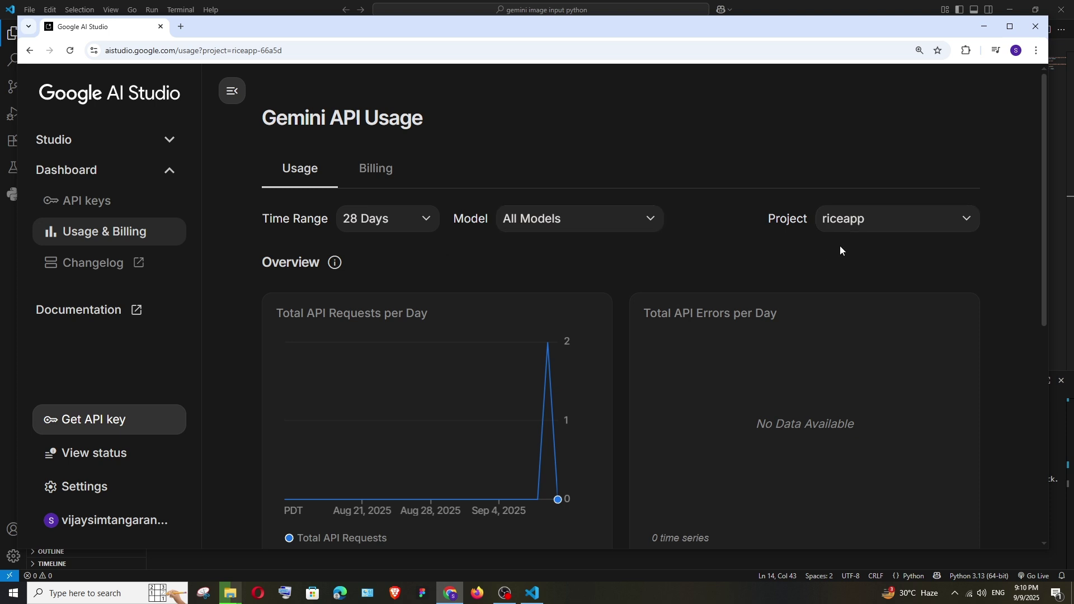
{"action": "left_click", "coordinate": [844, 226]}
{"action": "scroll", "coordinate": [497, 254], "scroll_direction": "down", "scroll_amount": 1}
{"action": "scroll", "coordinate": [497, 258], "scroll_direction": "down", "scroll_amount": 4}
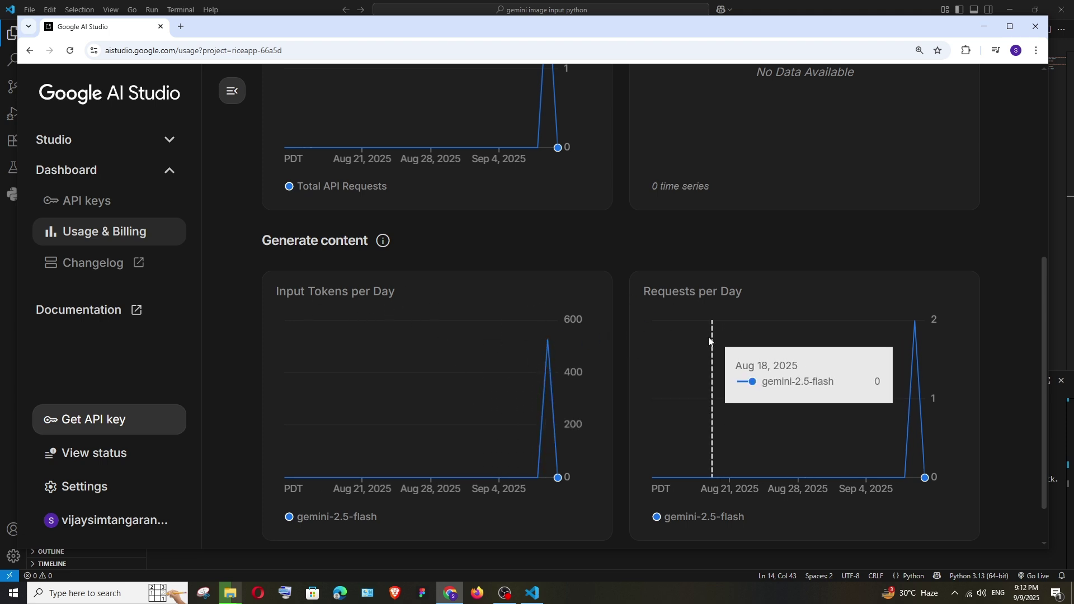
{"action": "scroll", "coordinate": [644, 328], "scroll_direction": "down", "scroll_amount": 1}
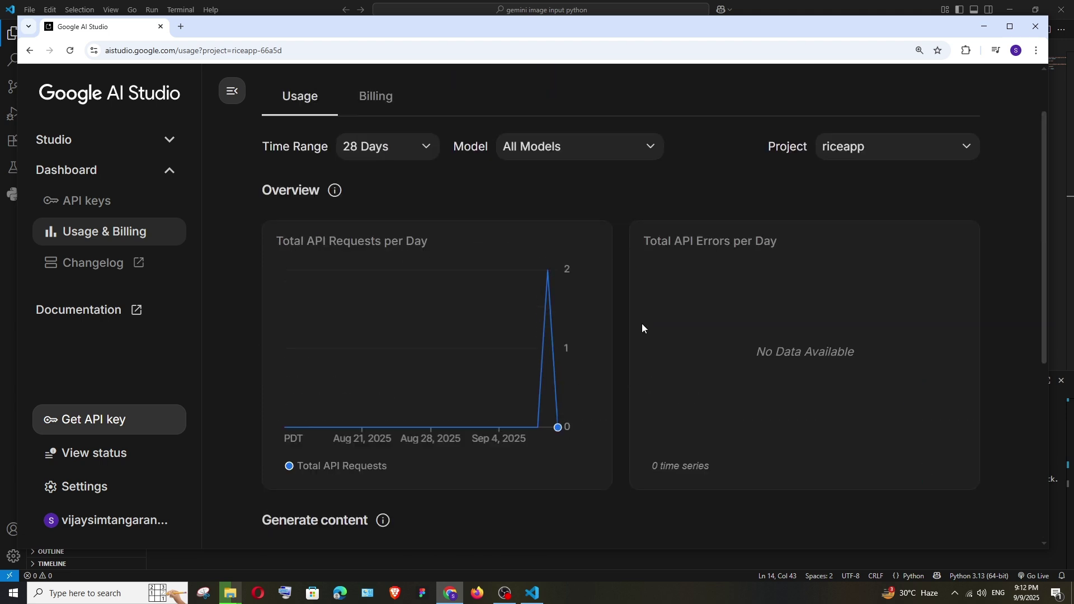
{"action": "scroll", "coordinate": [639, 324], "scroll_direction": "down", "scroll_amount": 6}
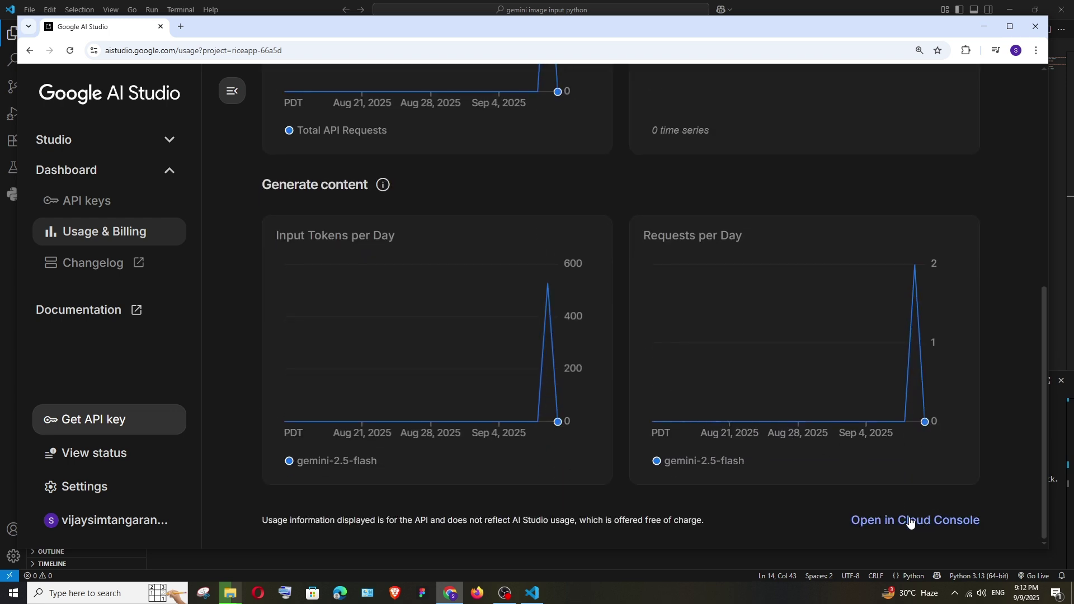
{"action": "scroll", "coordinate": [689, 447], "scroll_direction": "up", "scroll_amount": 5}
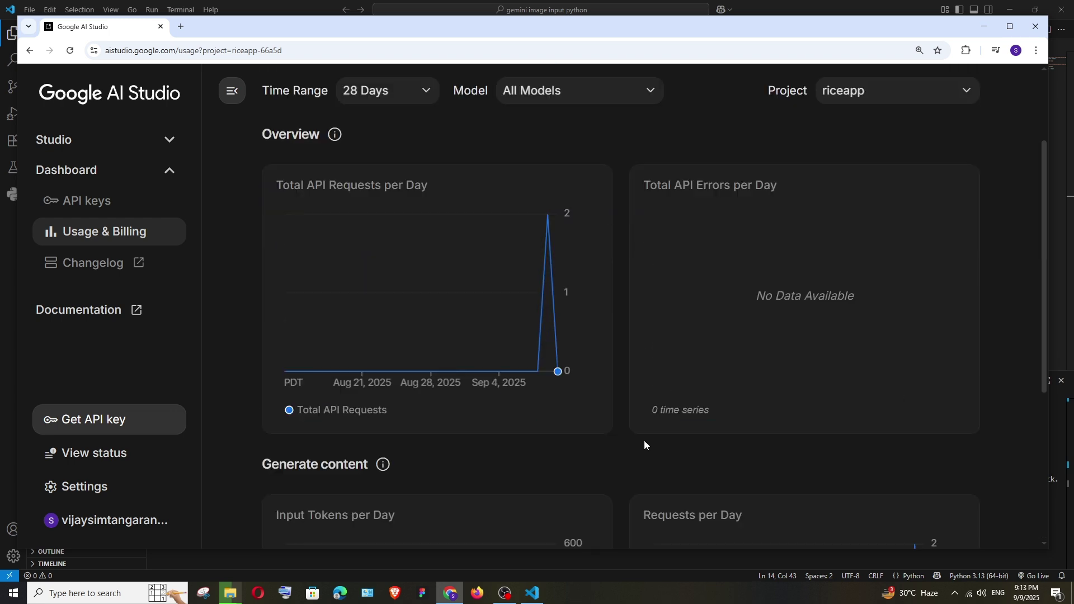
{"action": "scroll", "coordinate": [523, 436], "scroll_direction": "up", "scroll_amount": 2}
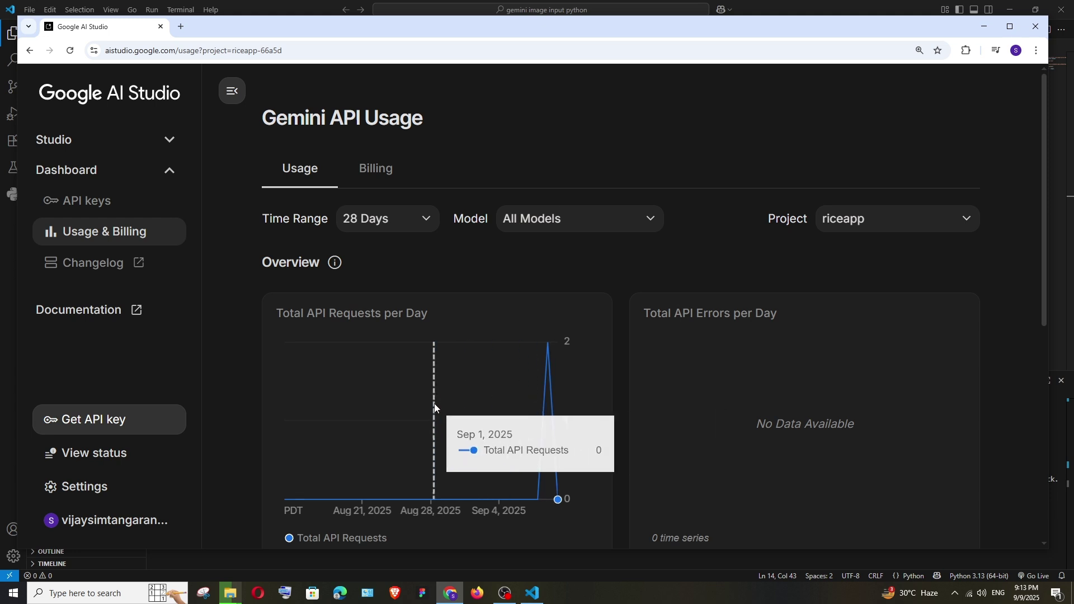